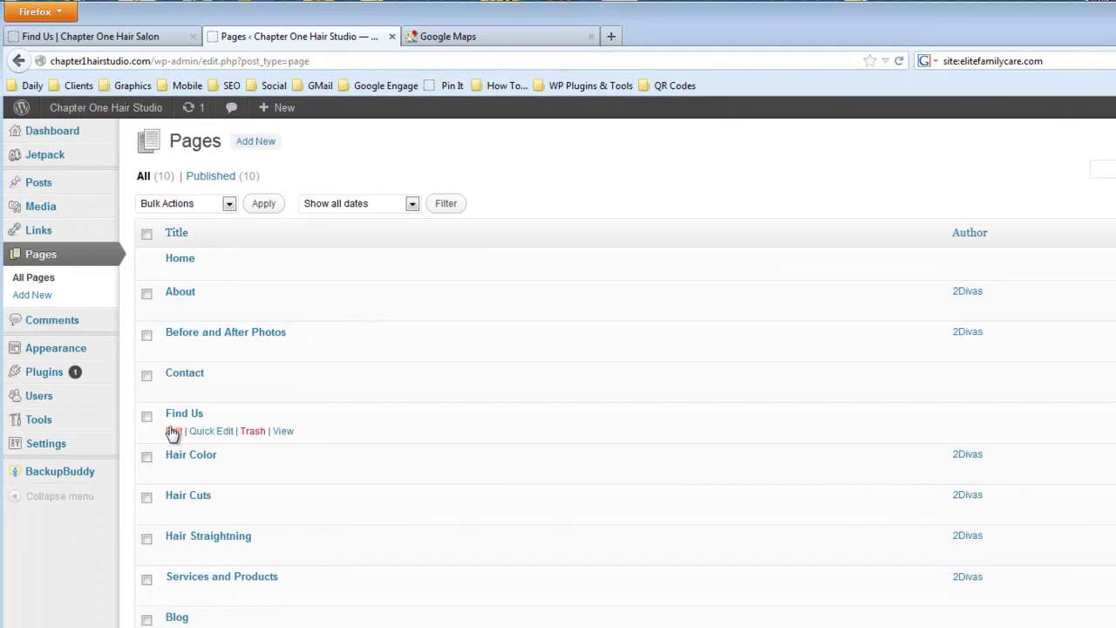
- Go from the Find Us page editor to the Themes screen, where SmallBiz Fullwidth is active
{"action": "left_click", "coordinate": [171, 433]}
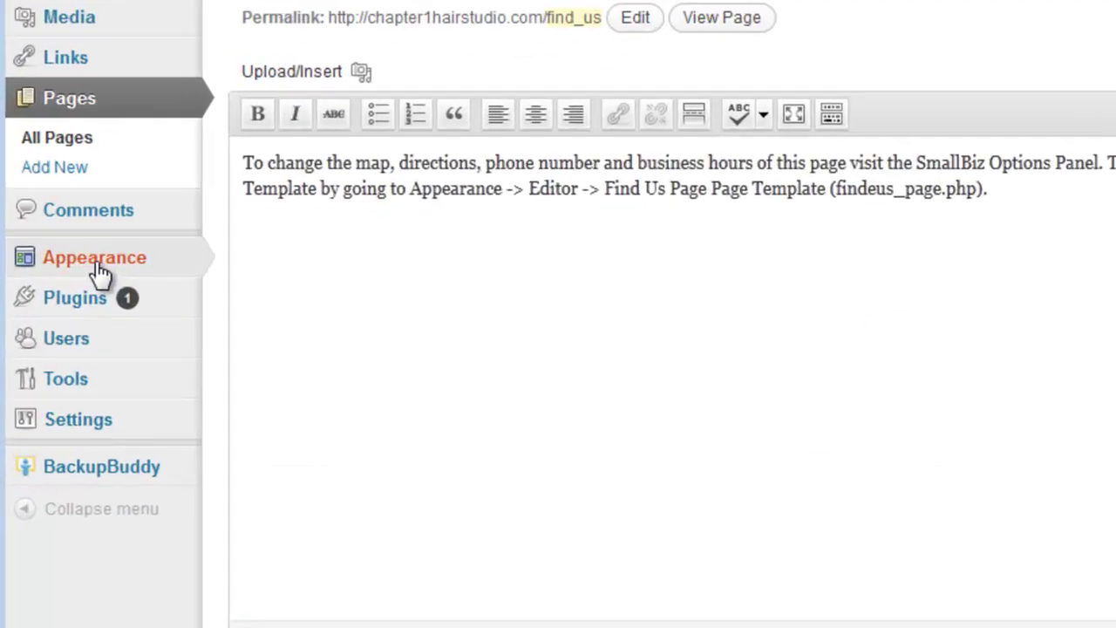
{"action": "mouse_move", "coordinate": [99, 272]}
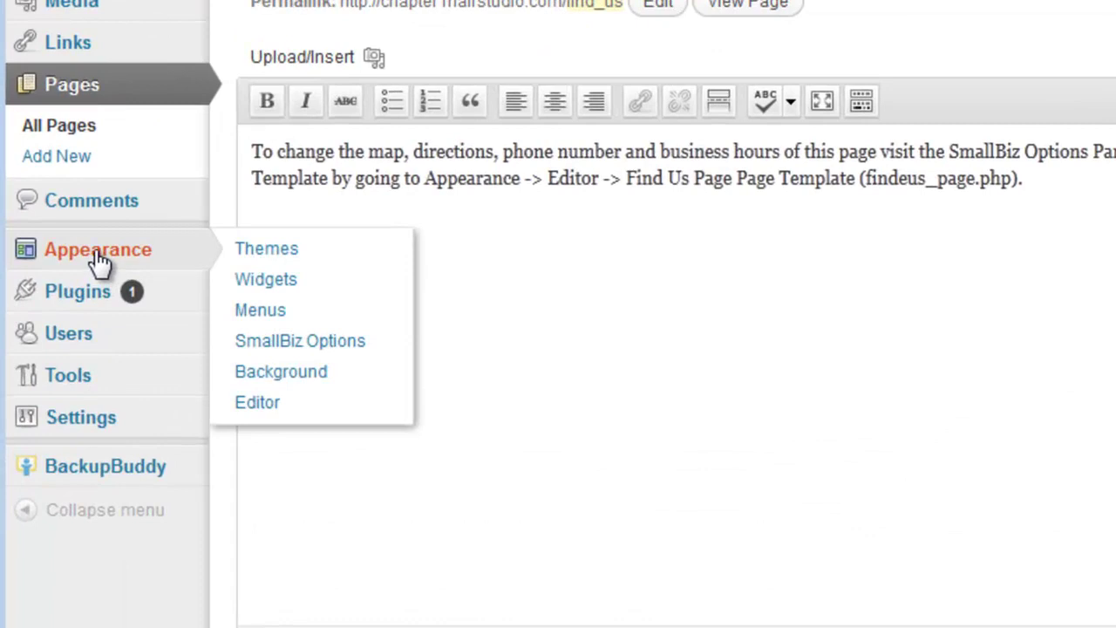
{"action": "left_click", "coordinate": [98, 262]}
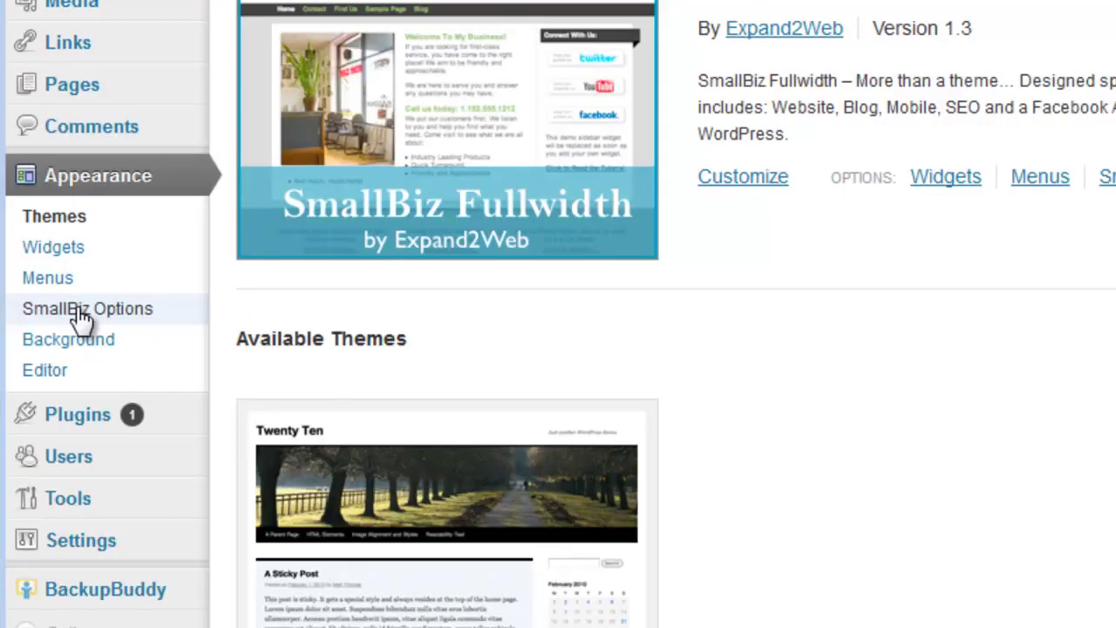
- In SmallBiz Options, expand Homepage Text & Images and scroll to the Google Maps Element Code box
{"action": "left_click", "coordinate": [81, 309]}
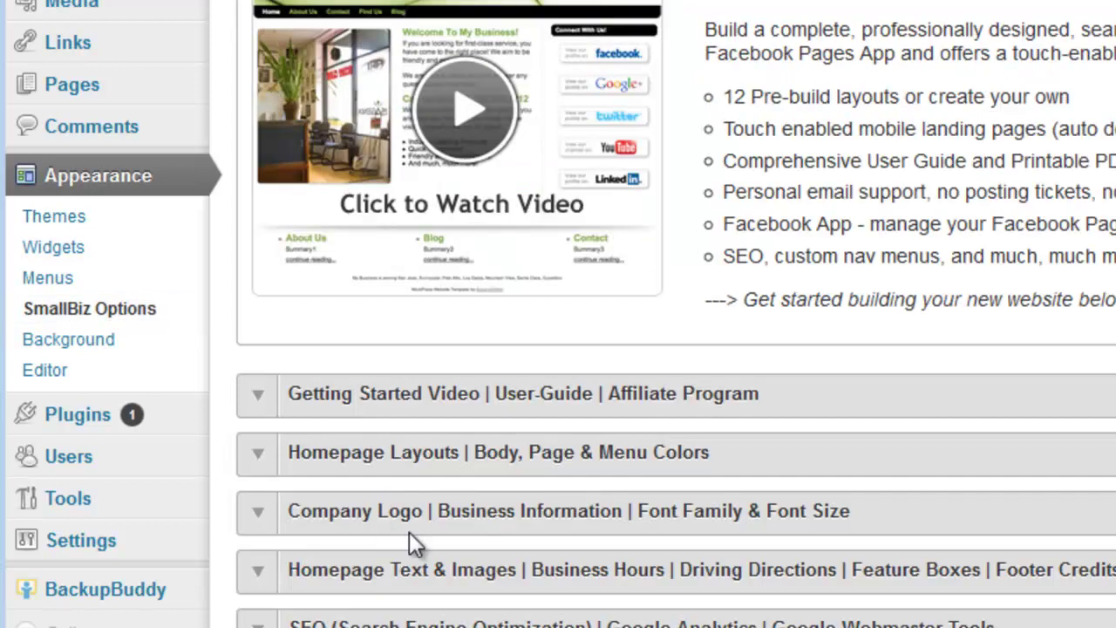
{"action": "left_click", "coordinate": [264, 579]}
{"action": "scroll", "coordinate": [983, 621], "scroll_direction": "down", "scroll_amount": 20}
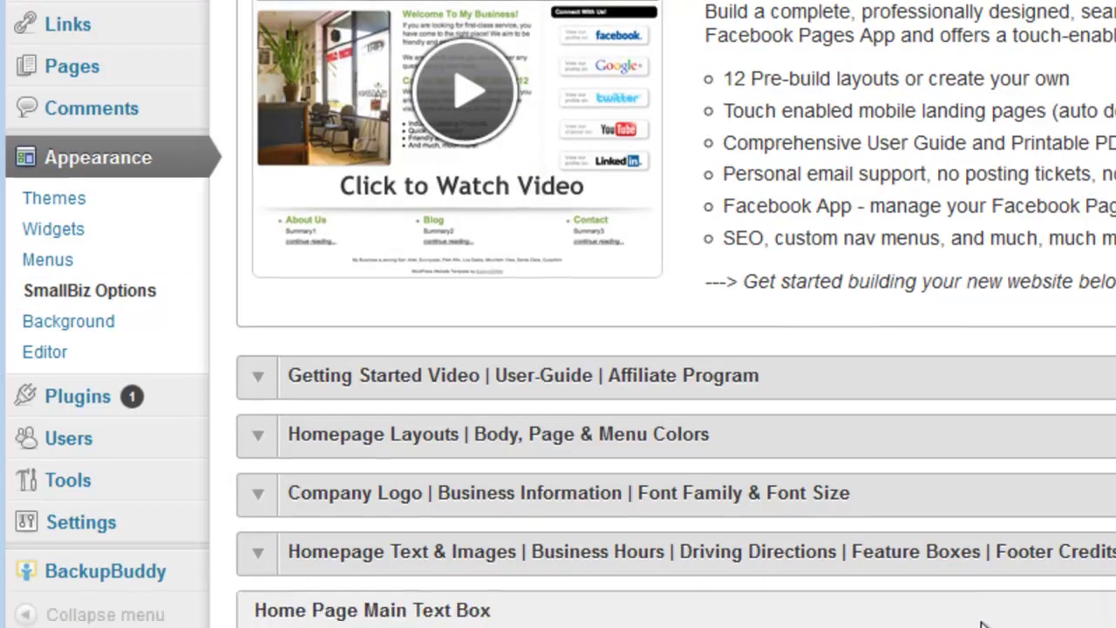
{"action": "scroll", "coordinate": [984, 621], "scroll_direction": "down", "scroll_amount": 15}
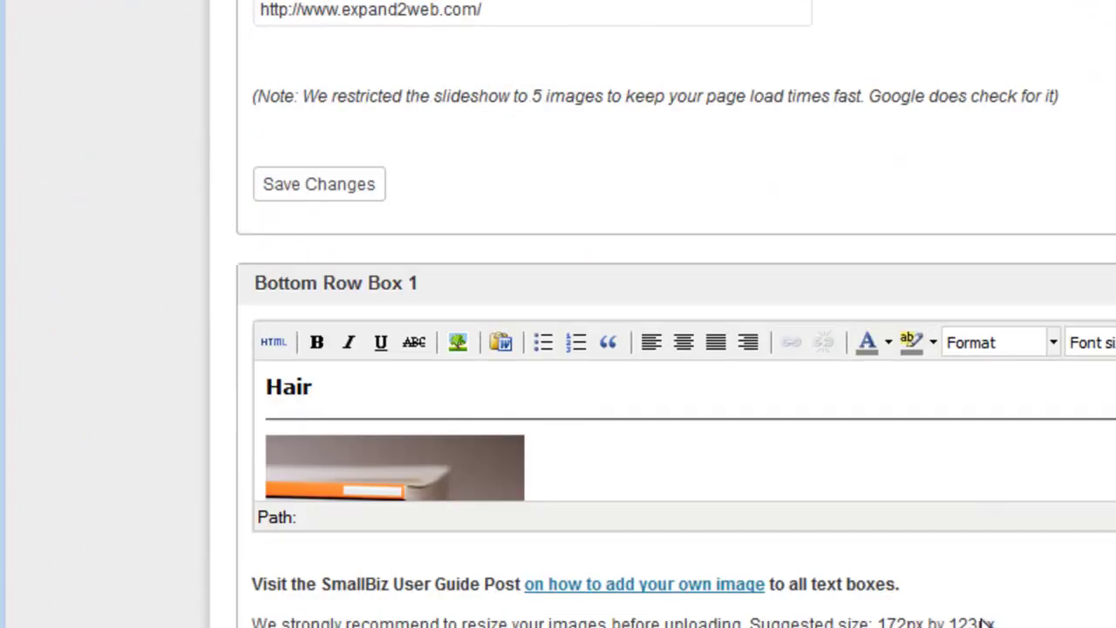
{"action": "scroll", "coordinate": [984, 621], "scroll_direction": "down", "scroll_amount": 8}
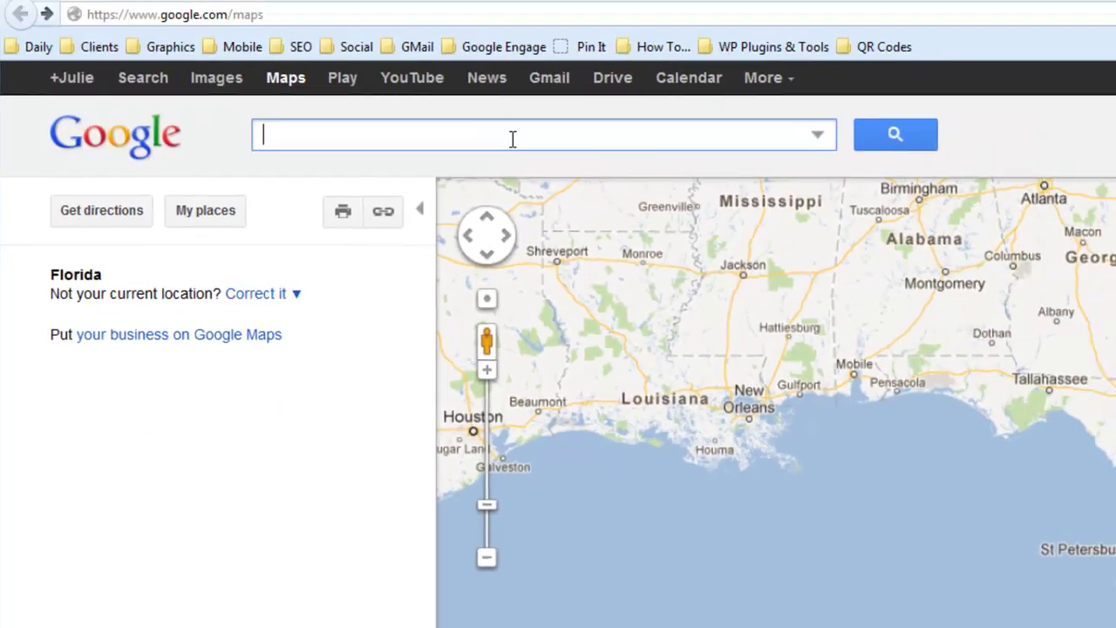
- Search Google Maps for the salon's Sarasota, FL street address
{"action": "type", "text": "3800"}
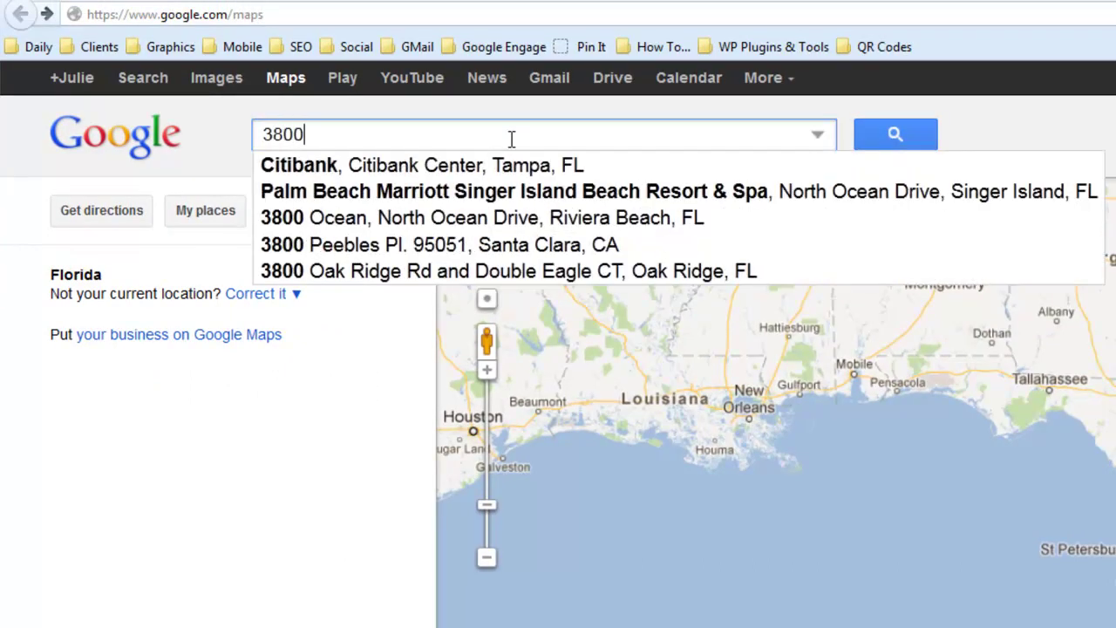
{"action": "type", "text": " S Tamia"}
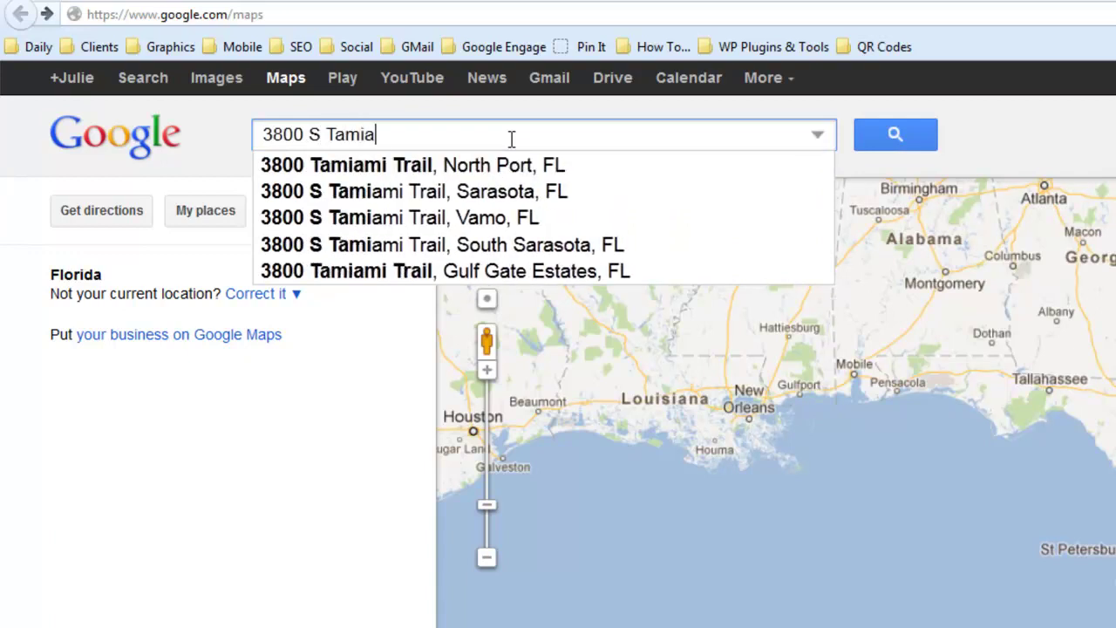
{"action": "type", "text": "mi Trail, Unit 105, "}
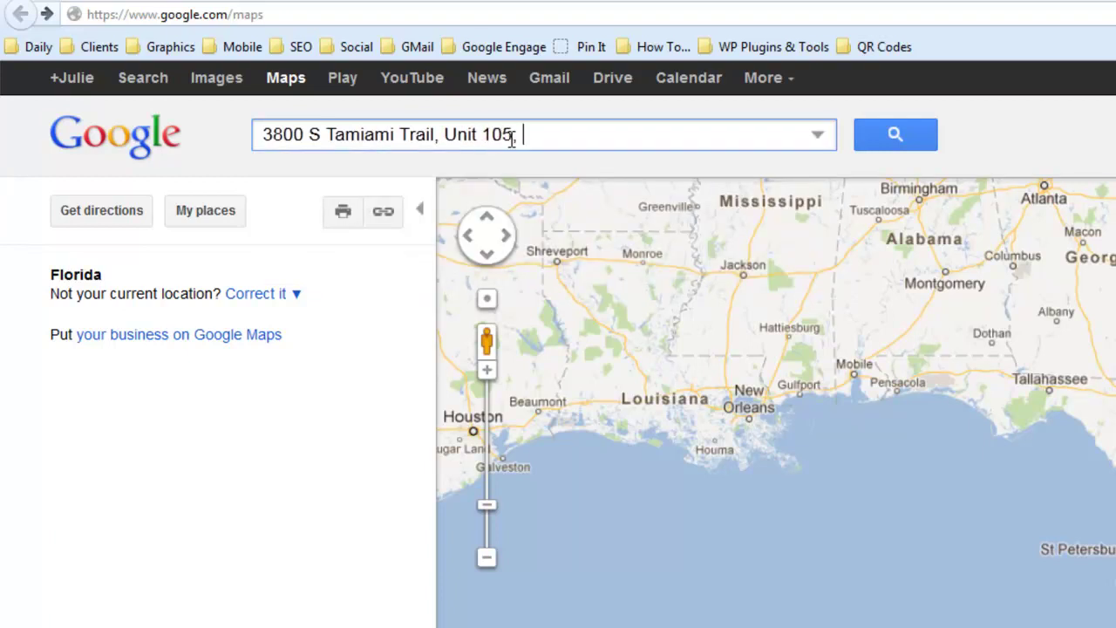
{"action": "type", "text": "Sarasota, FL"}
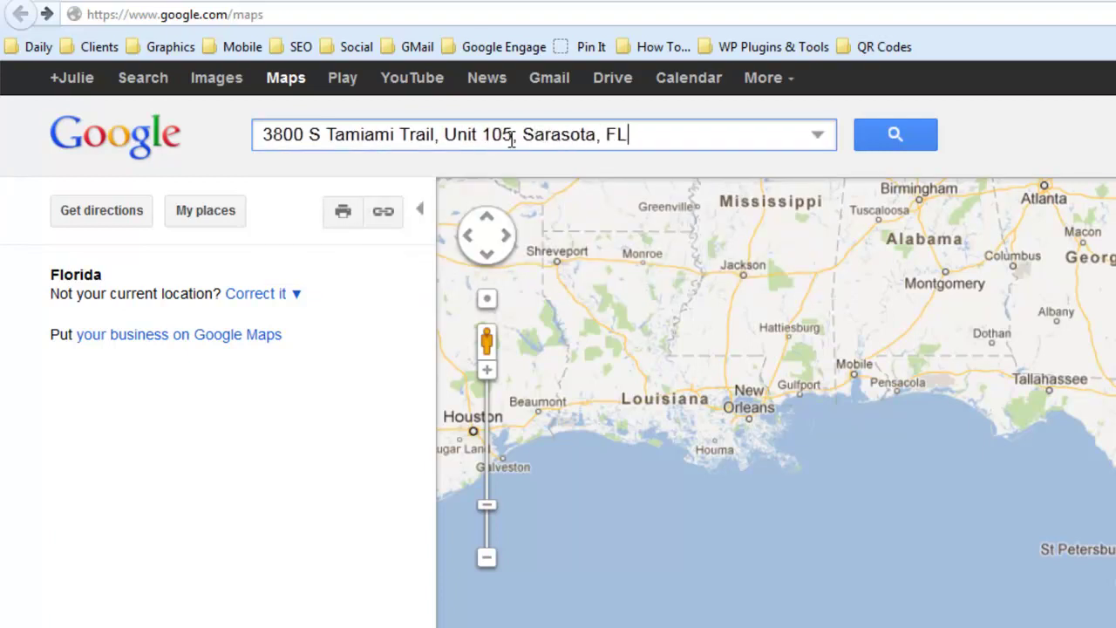
{"action": "type", "text": " 34239"}
{"action": "key", "text": "Return"}
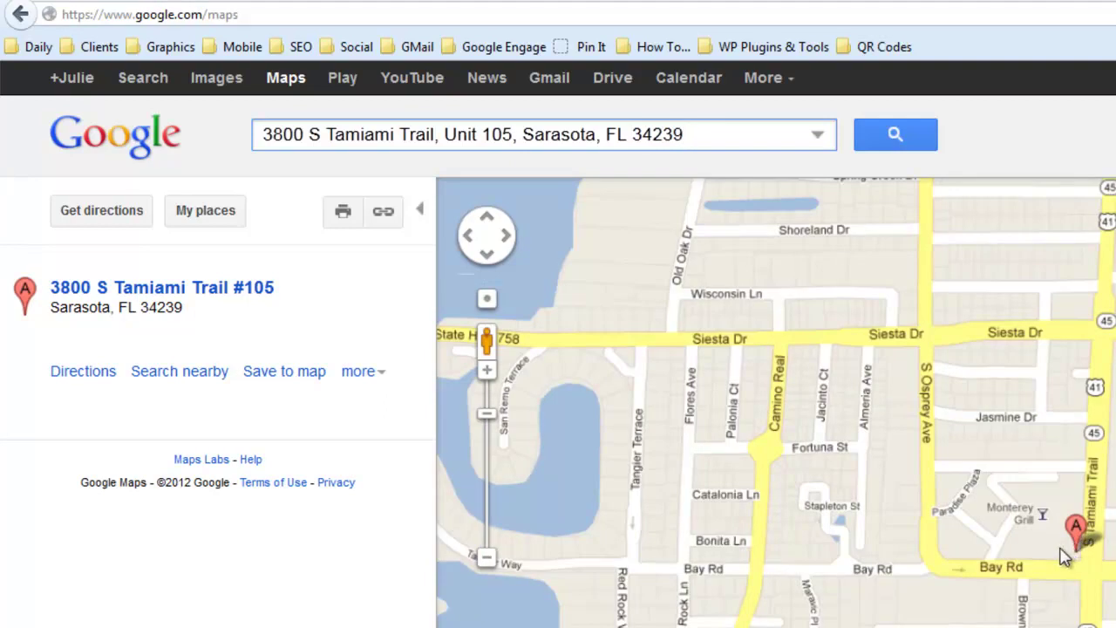
- Copy the map's iframe embed HTML (425 by 350) from the Google Maps link dialog
{"action": "left_click", "coordinate": [386, 218]}
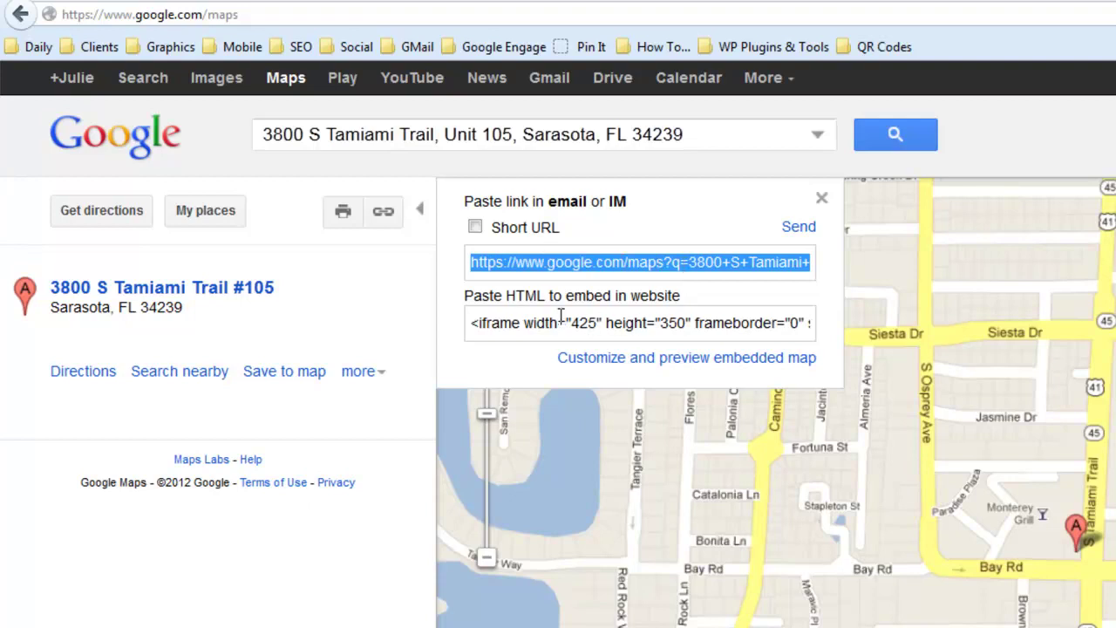
{"action": "left_click", "coordinate": [617, 323]}
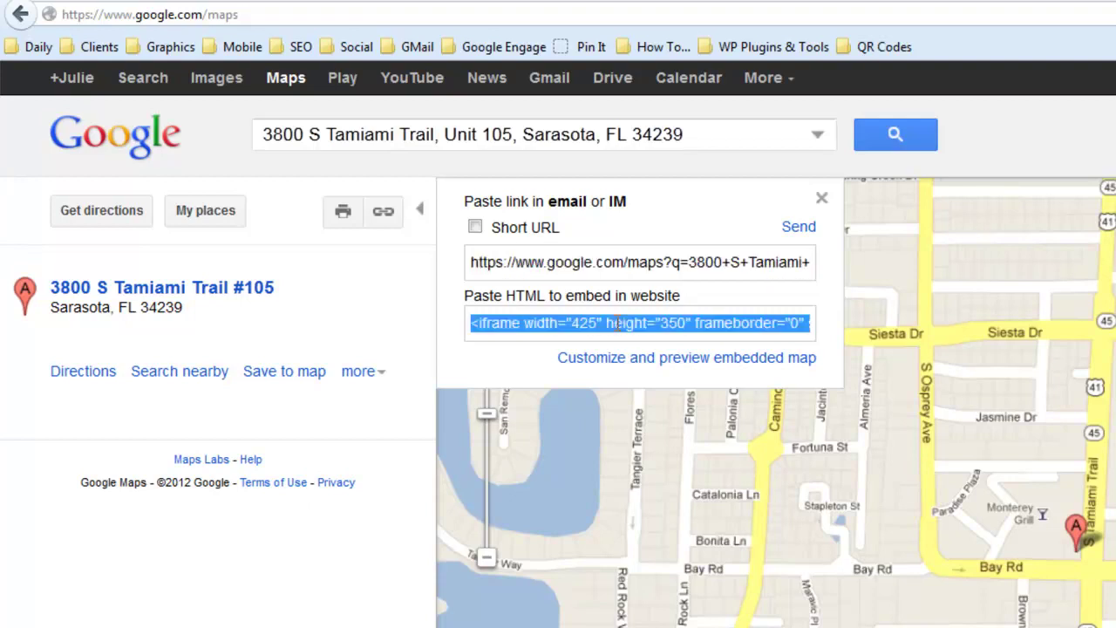
{"action": "right_click", "coordinate": [617, 323]}
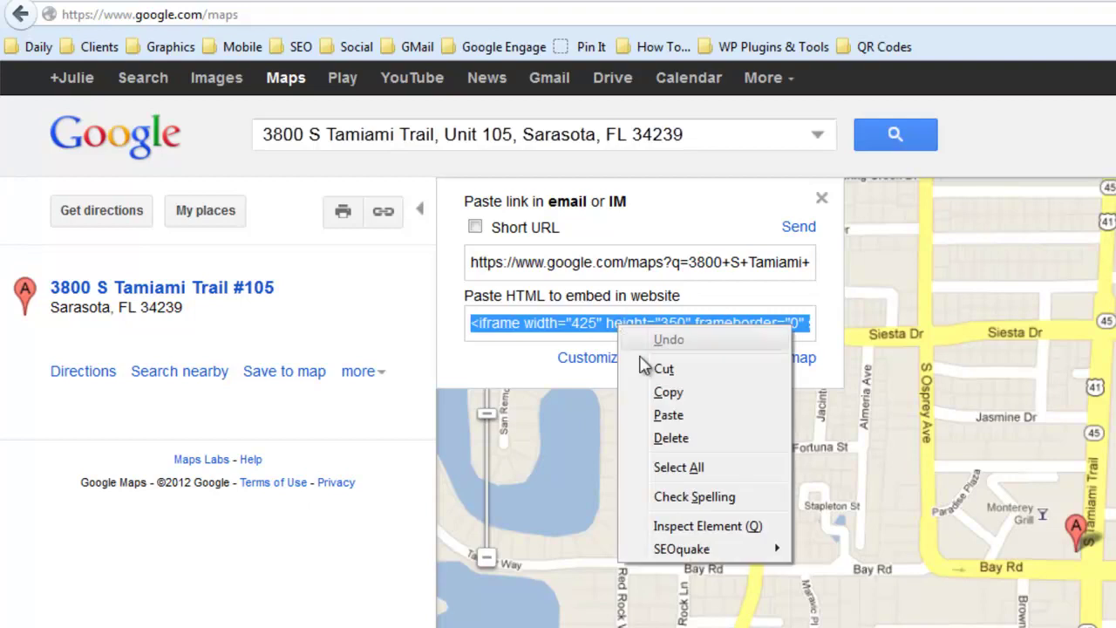
{"action": "left_click", "coordinate": [669, 393]}
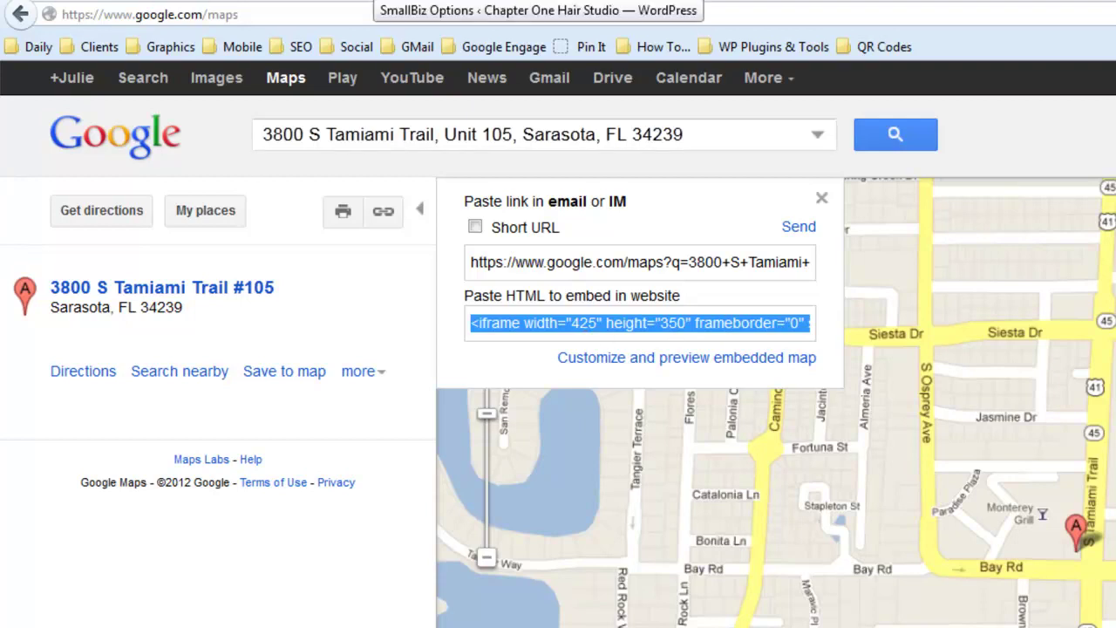
- Replace the old map code in SmallBiz Options with the copied Google Maps embed
{"action": "left_click", "coordinate": [388, 2]}
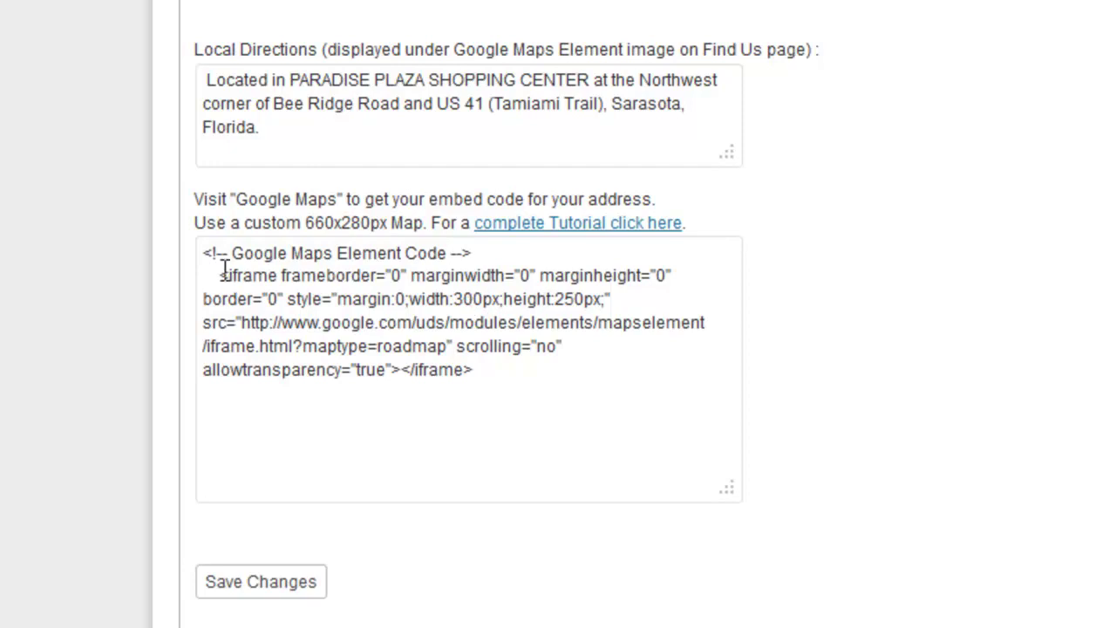
{"action": "left_click_drag", "start_coordinate": [208, 253], "coordinate": [551, 386]}
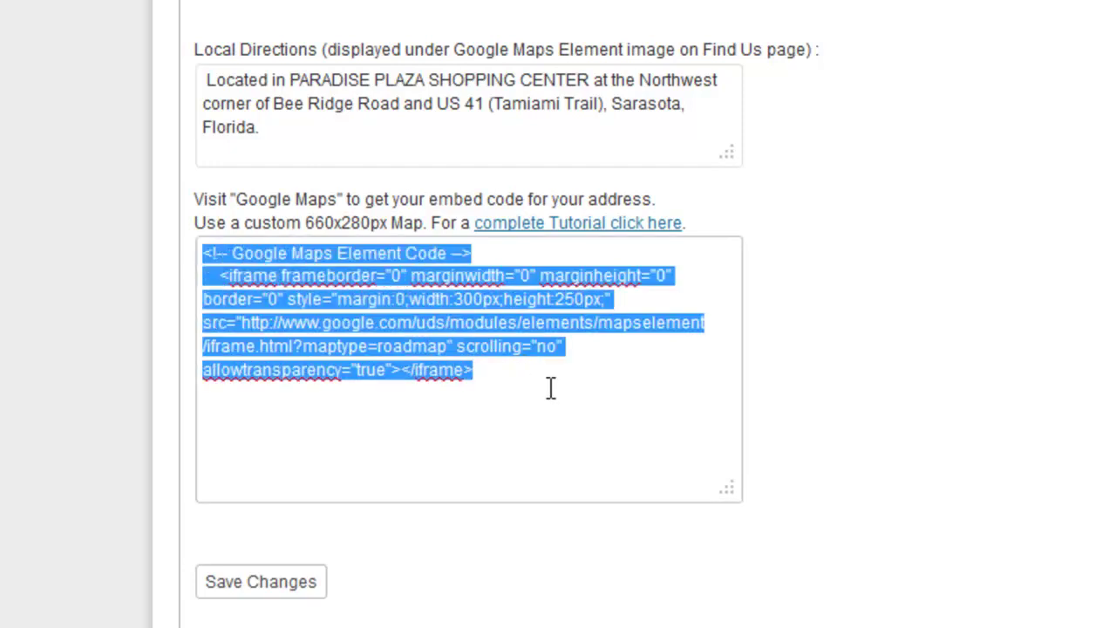
{"action": "right_click", "coordinate": [402, 341]}
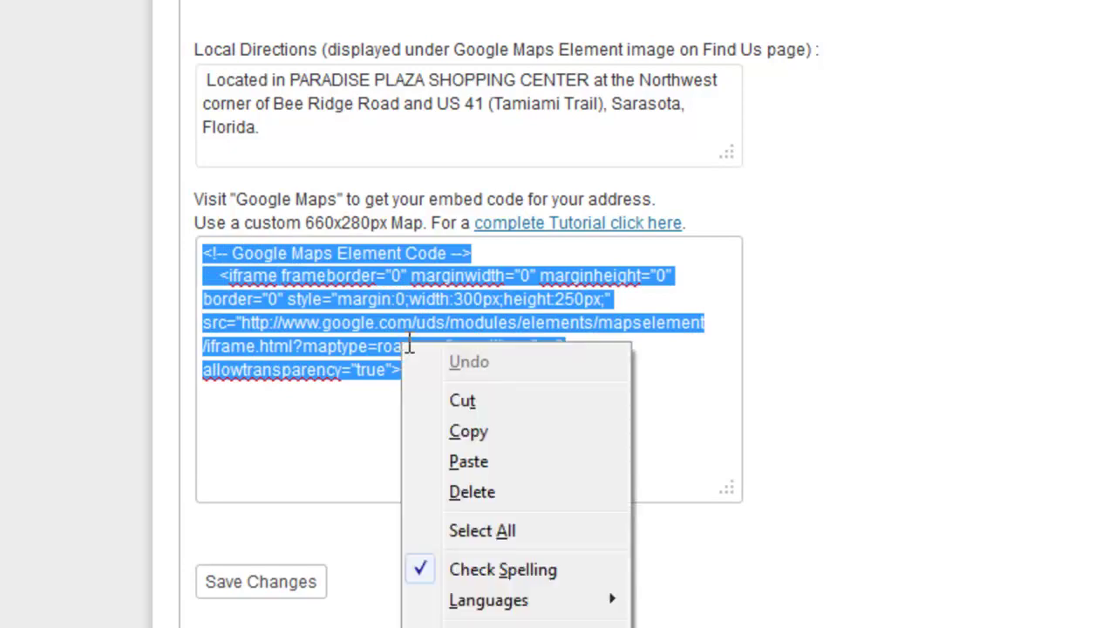
{"action": "left_click", "coordinate": [471, 462]}
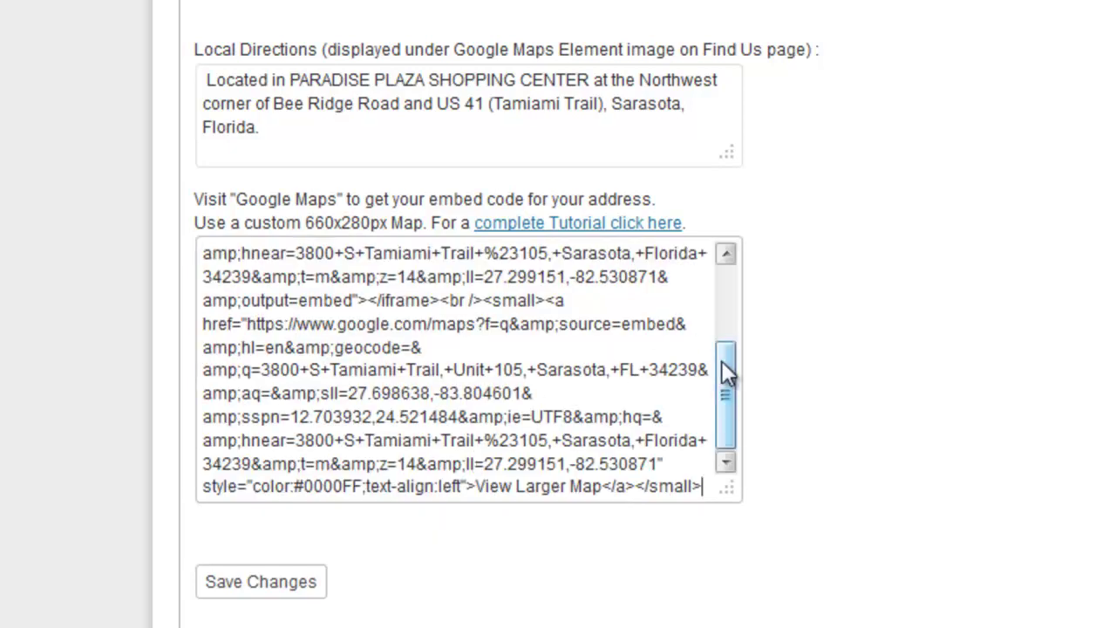
{"action": "left_click_drag", "start_coordinate": [724, 382], "coordinate": [703, 260]}
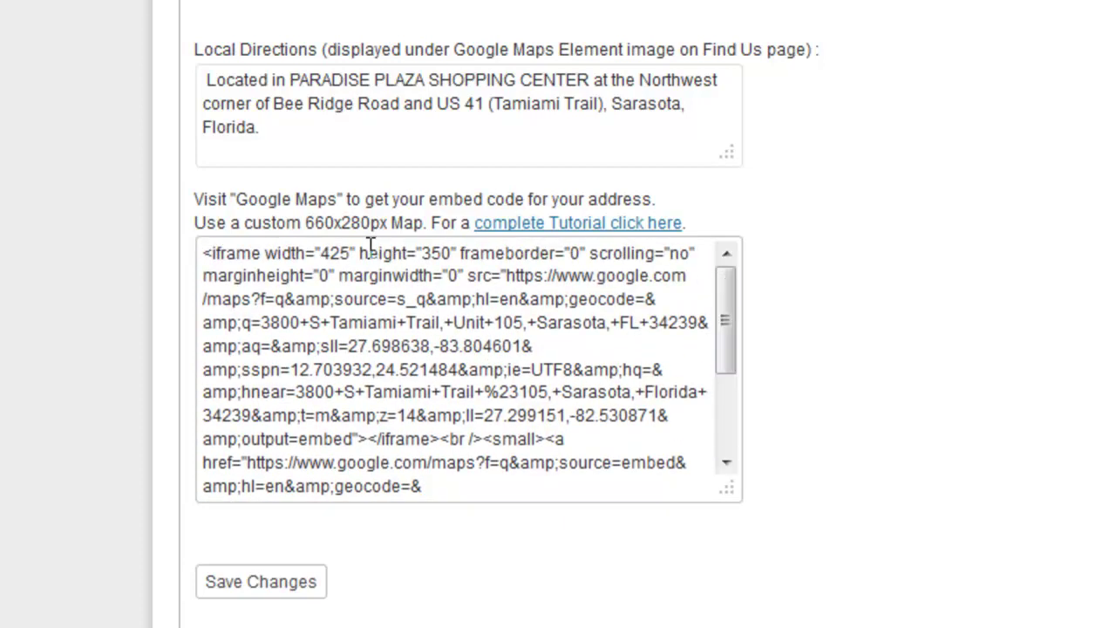
- Change the embed width from 425 to 300 and height from 350 to 250, then save
{"action": "left_click_drag", "start_coordinate": [320, 252], "coordinate": [347, 251]}
{"action": "type", "text": "300"}
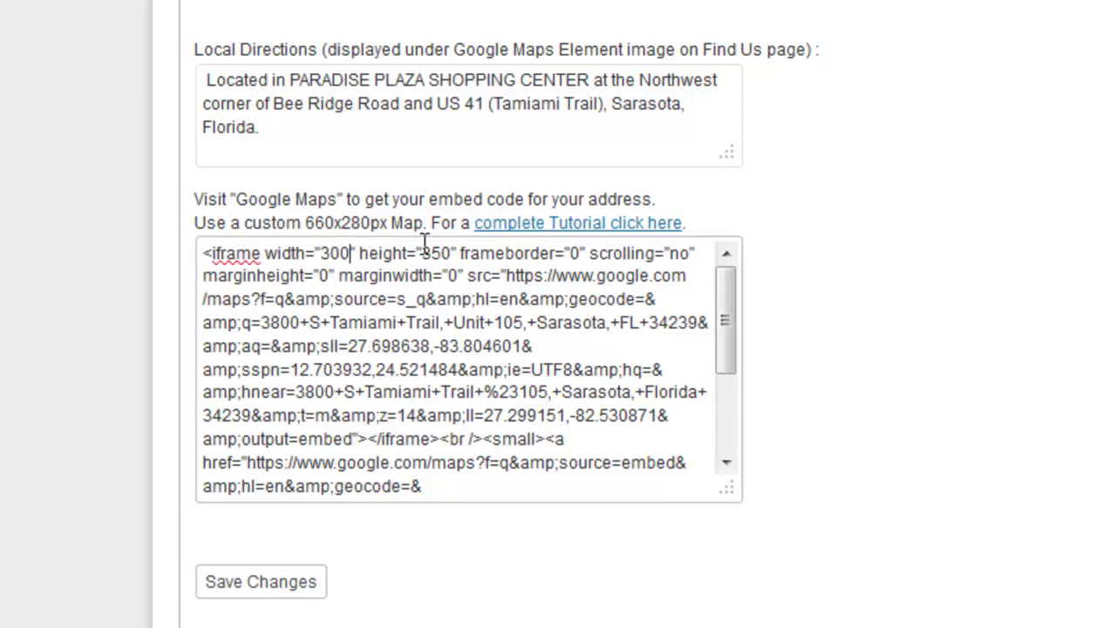
{"action": "left_click_drag", "start_coordinate": [427, 252], "coordinate": [432, 252]}
{"action": "type", "text": "2"}
{"action": "left_click_drag", "start_coordinate": [723, 338], "coordinate": [737, 438]}
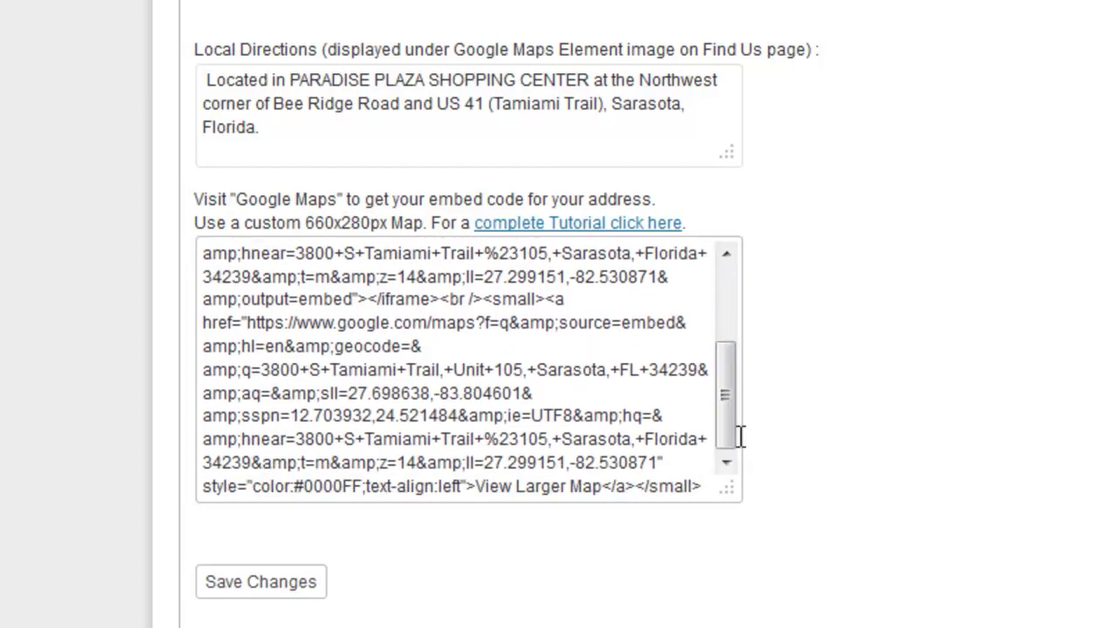
{"action": "left_click", "coordinate": [293, 590]}
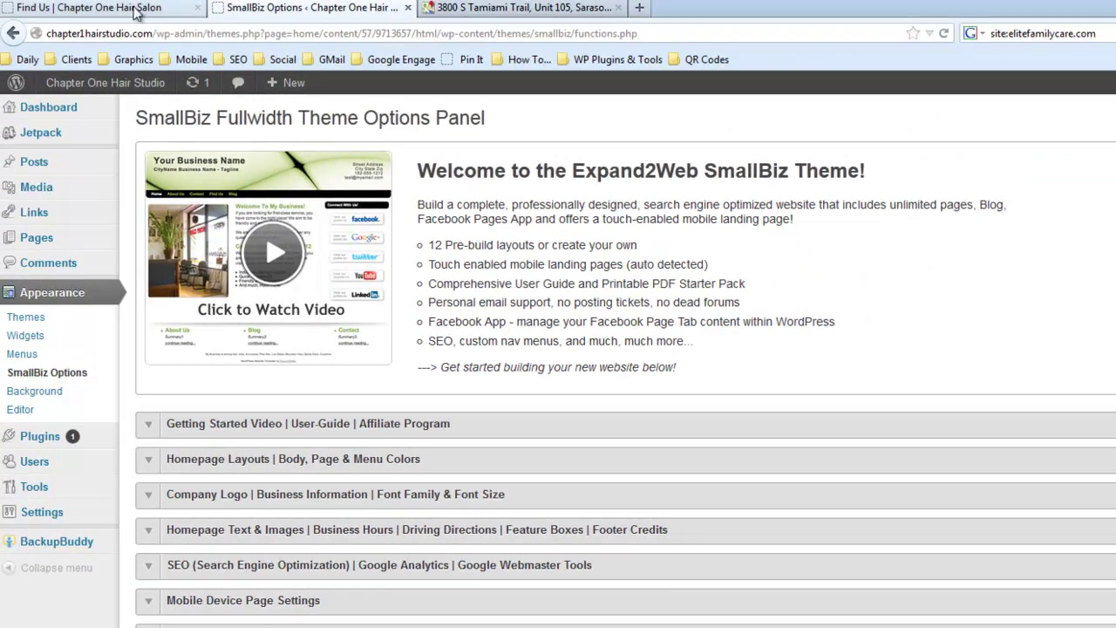
- Reload the live Find Us page so the new Sarasota map appears
{"action": "left_click", "coordinate": [131, 10]}
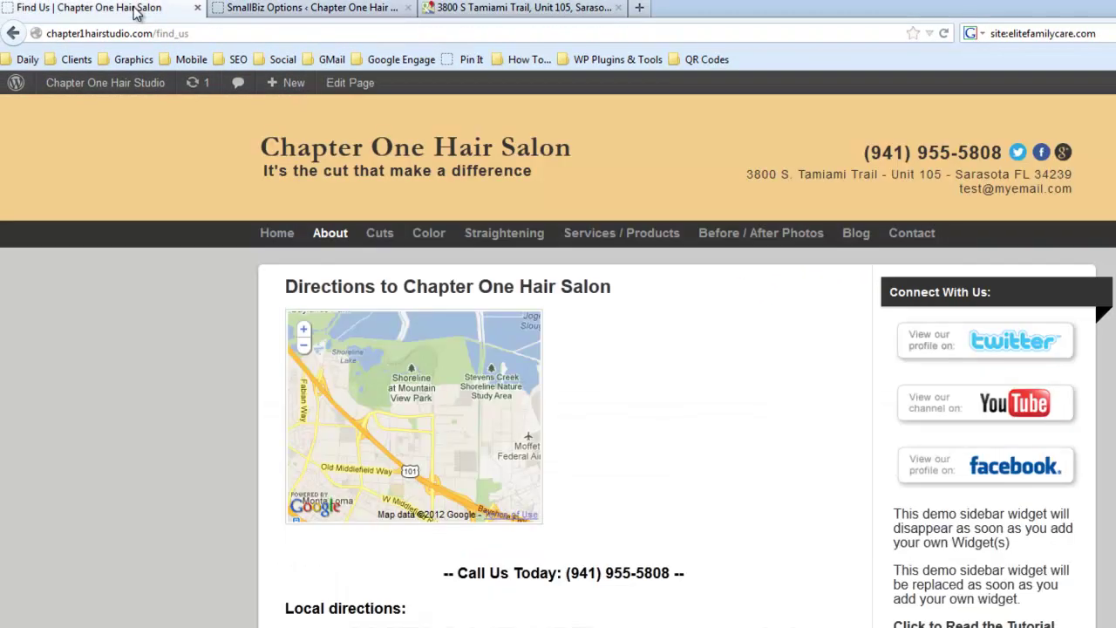
{"action": "left_click", "coordinate": [943, 33]}
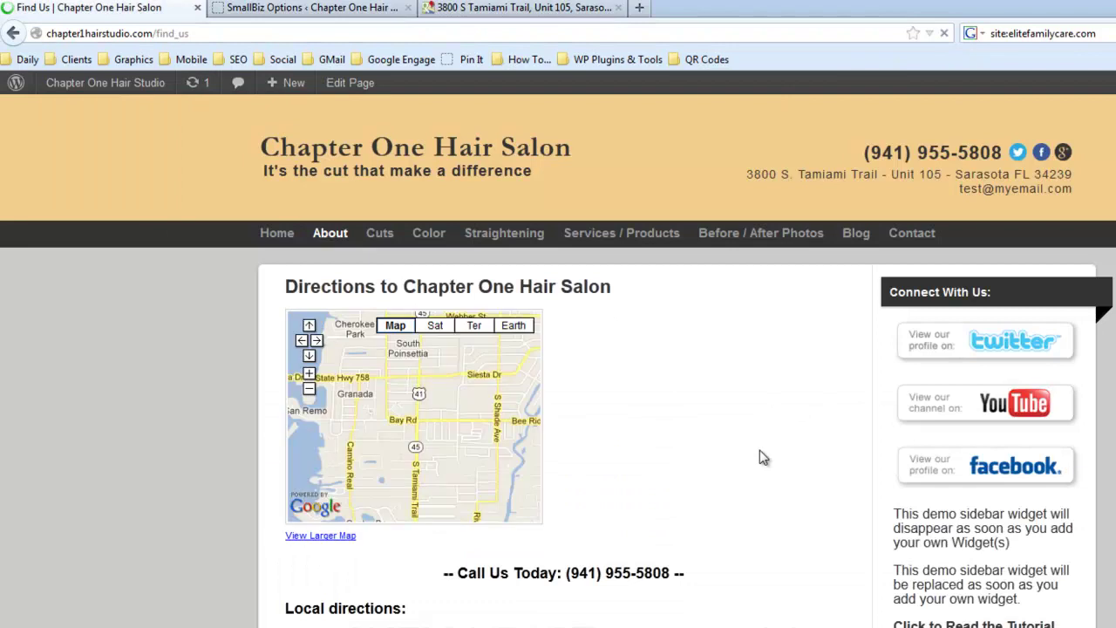